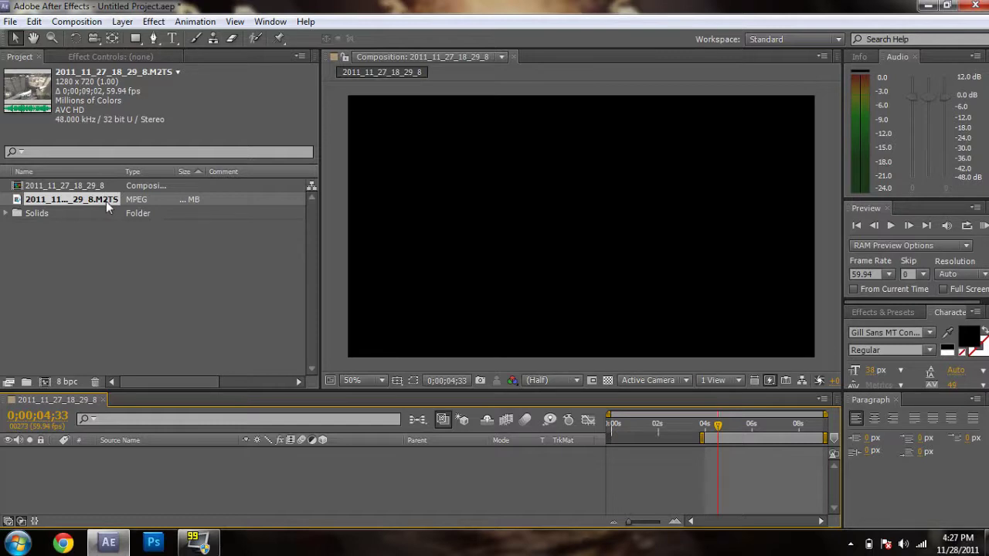
# Add the M2TS gameplay clip to the timeline and scrub back to 0;00;00;37
pyautogui.moveTo(106, 201); pyautogui.dragTo(244, 464)
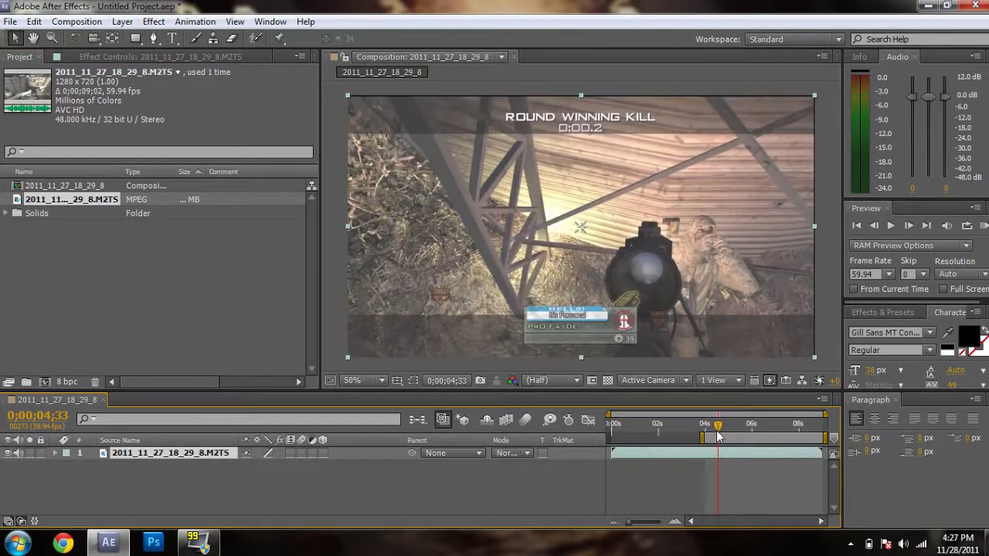
pyautogui.click(631, 431)
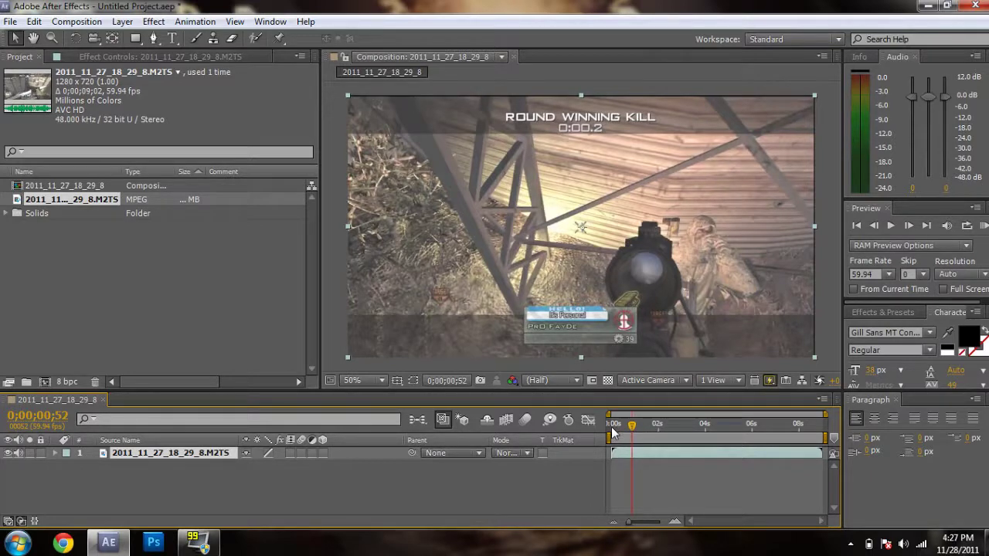
pyautogui.moveTo(611, 432); pyautogui.dragTo(628, 431)
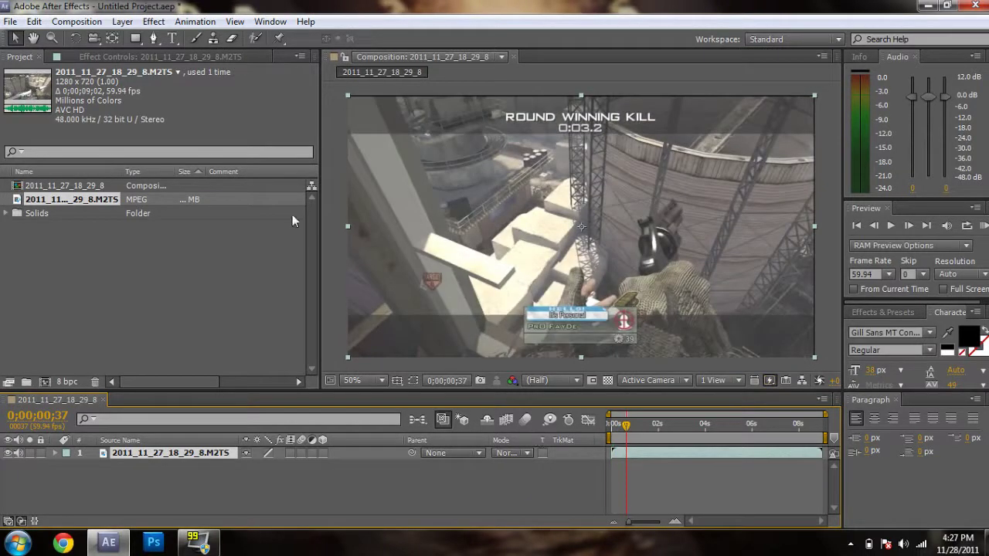
pyautogui.click(123, 22)
# Add a new adjustment layer, Adjustment Layer 2, above the gameplay clip
pyautogui.moveTo(245, 29)
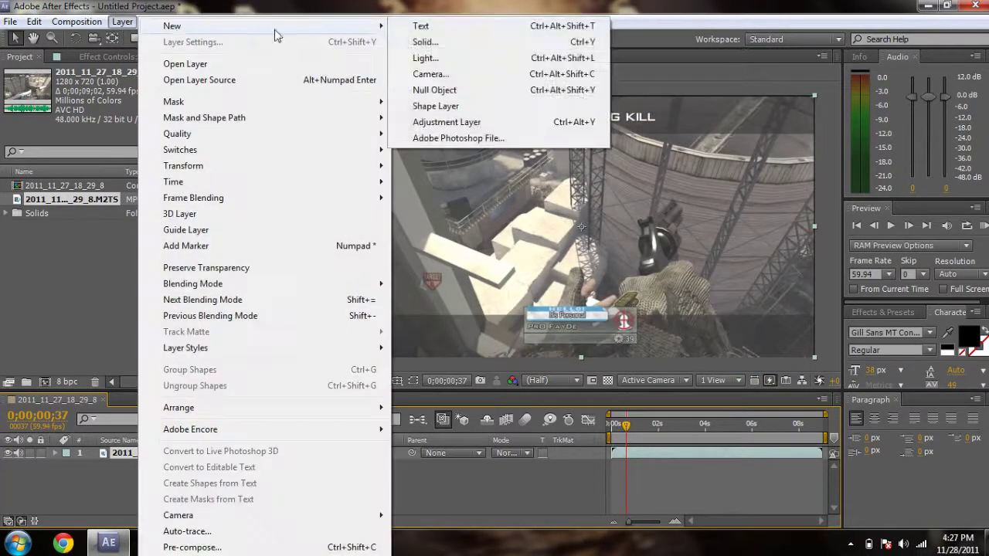
pyautogui.click(460, 122)
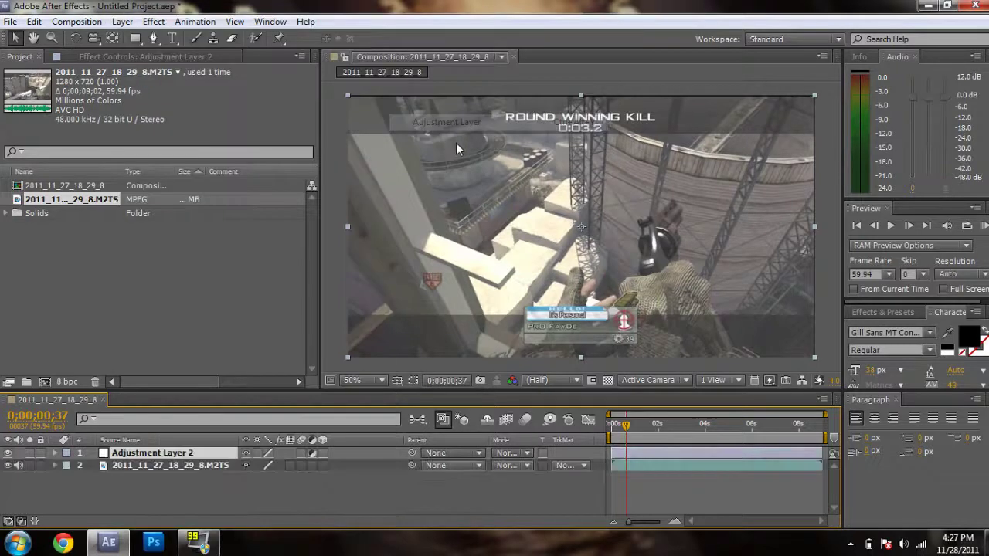
pyautogui.click(164, 462)
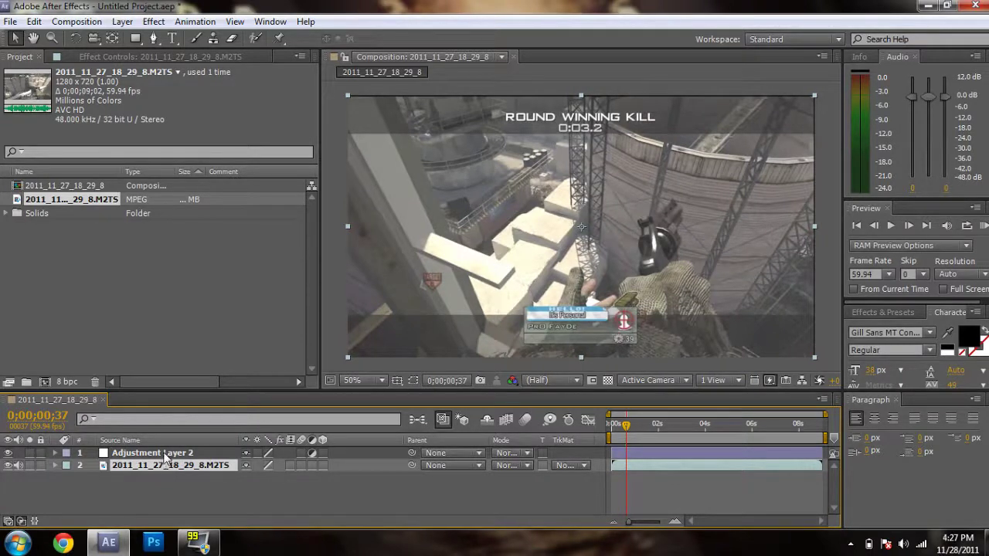
pyautogui.click(164, 454)
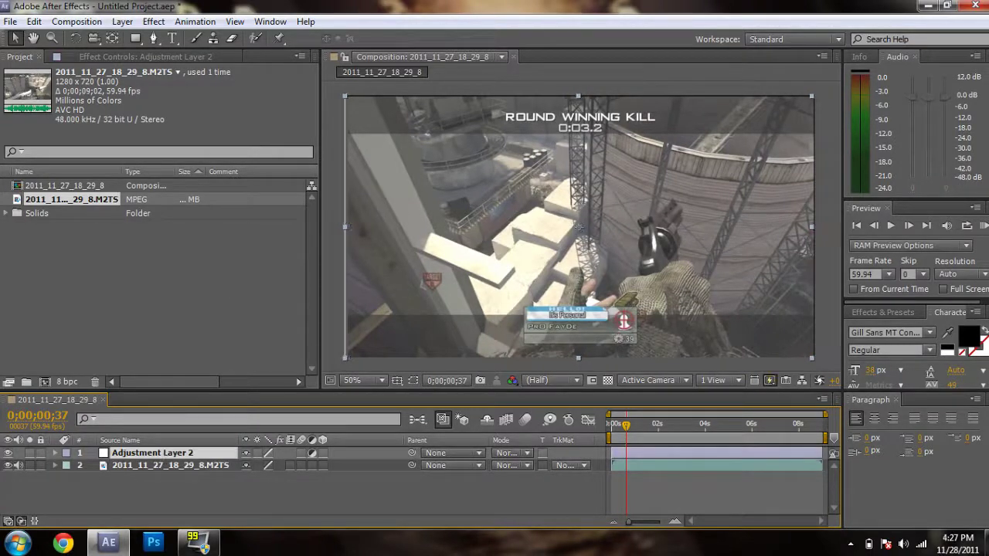
# Undo the accidental move of Adjustment Layer 2 and reselect it
pyautogui.moveTo(564, 253); pyautogui.dragTo(454, 269)
pyautogui.hotkey('ctrl', 'z')
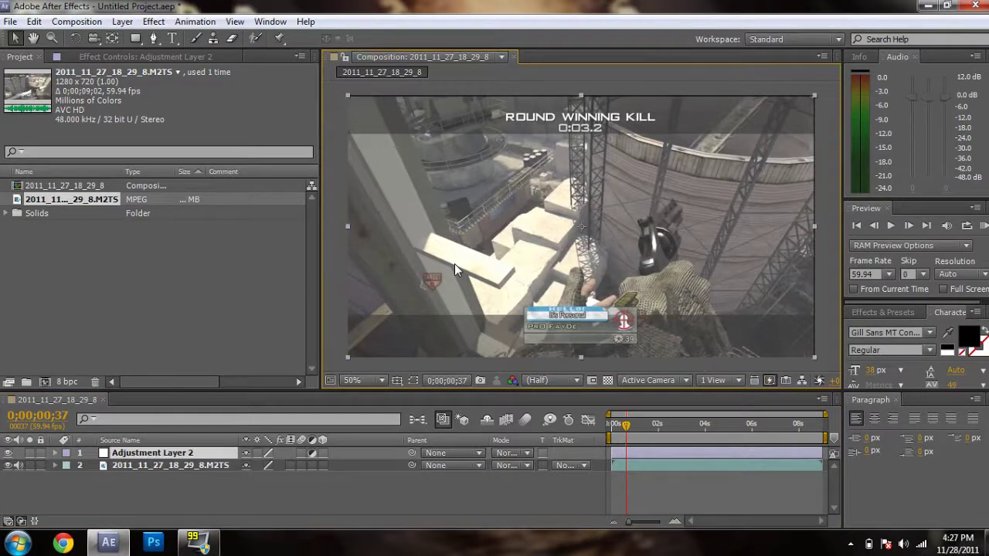
pyautogui.click(193, 467)
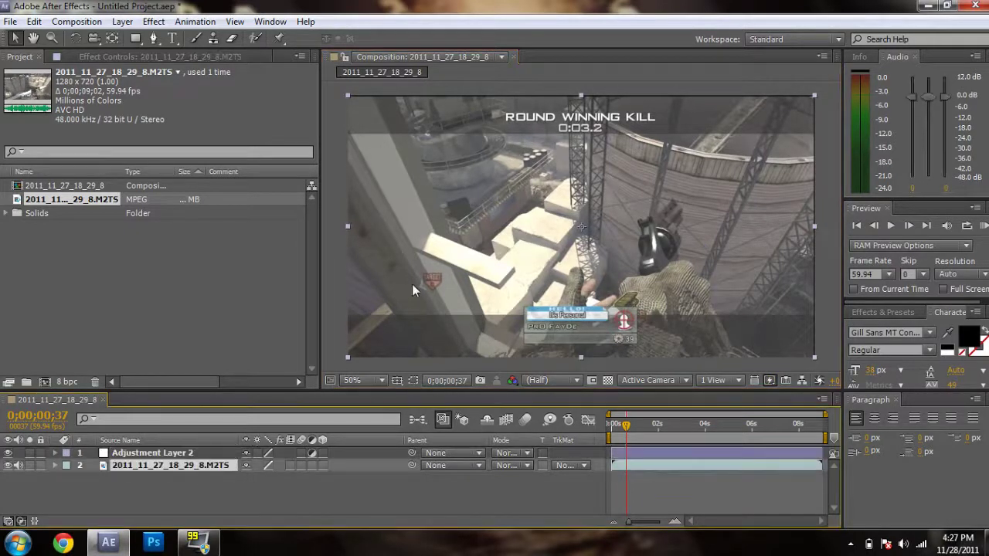
pyautogui.click(204, 454)
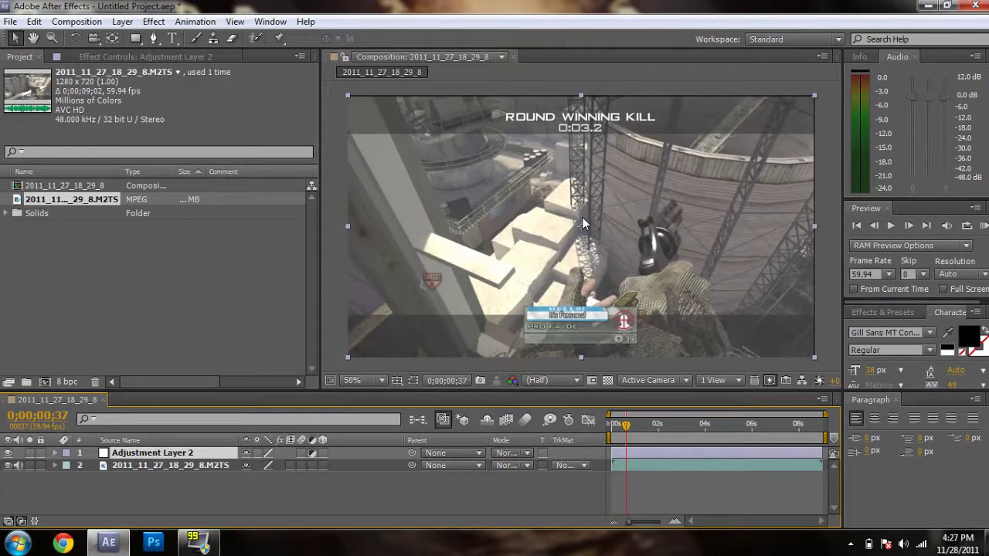
pyautogui.rightClick(582, 220)
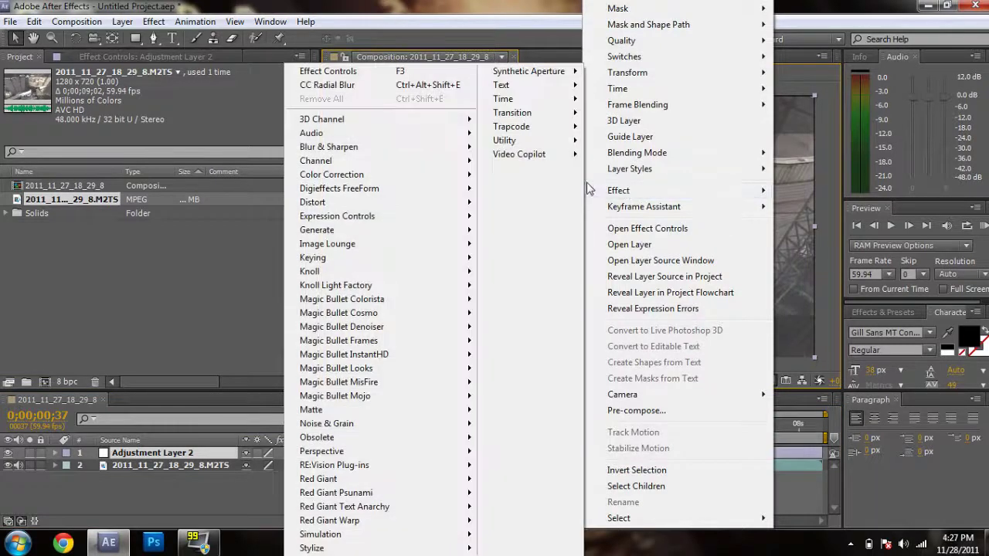
# Apply Blur & Sharpen > CC Radial Blur to Adjustment Layer 2
pyautogui.click(154, 22)
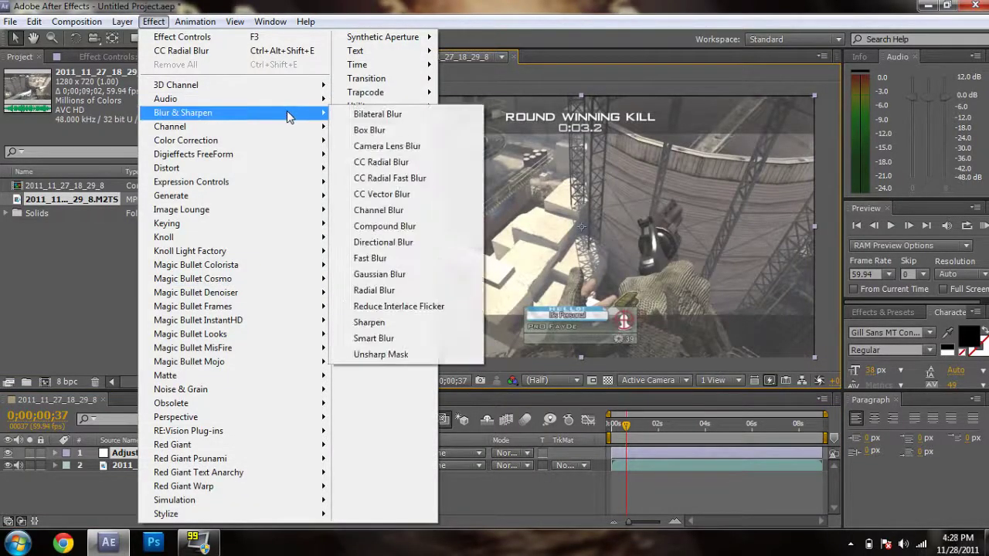
pyautogui.moveTo(309, 99)
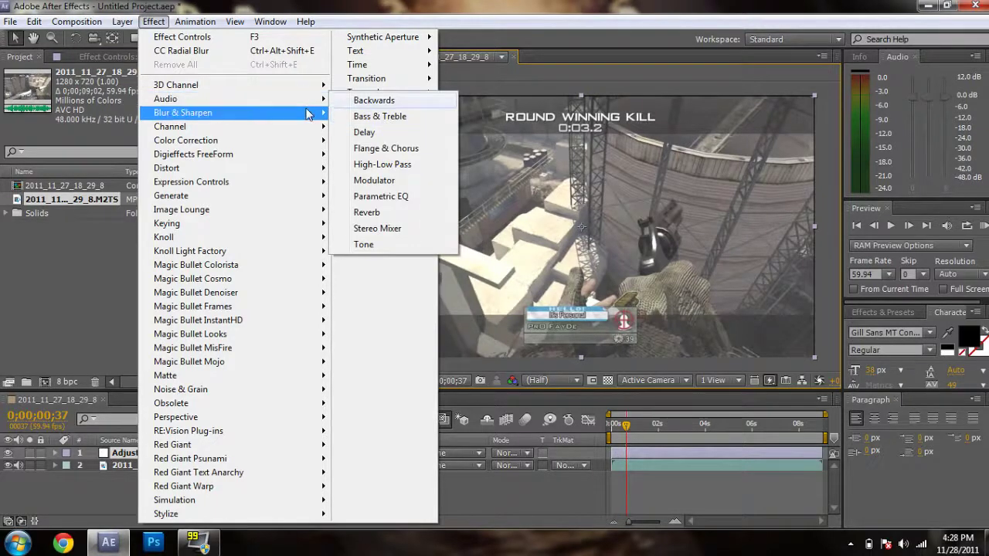
pyautogui.click(379, 162)
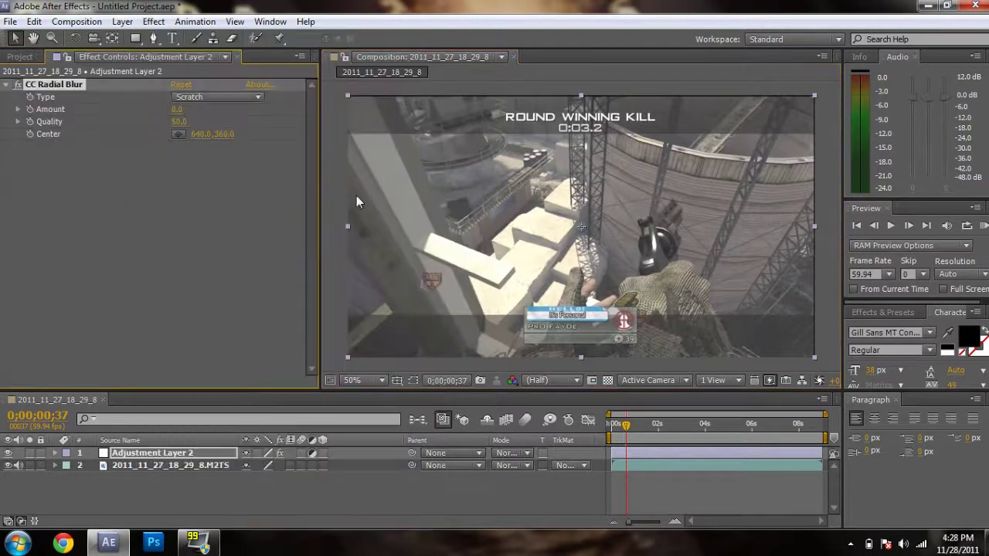
# Expand Adjustment Layer 2 > Effects > CC Radial Blur in the timeline and return to 0;00;00;00
pyautogui.click(8, 85)
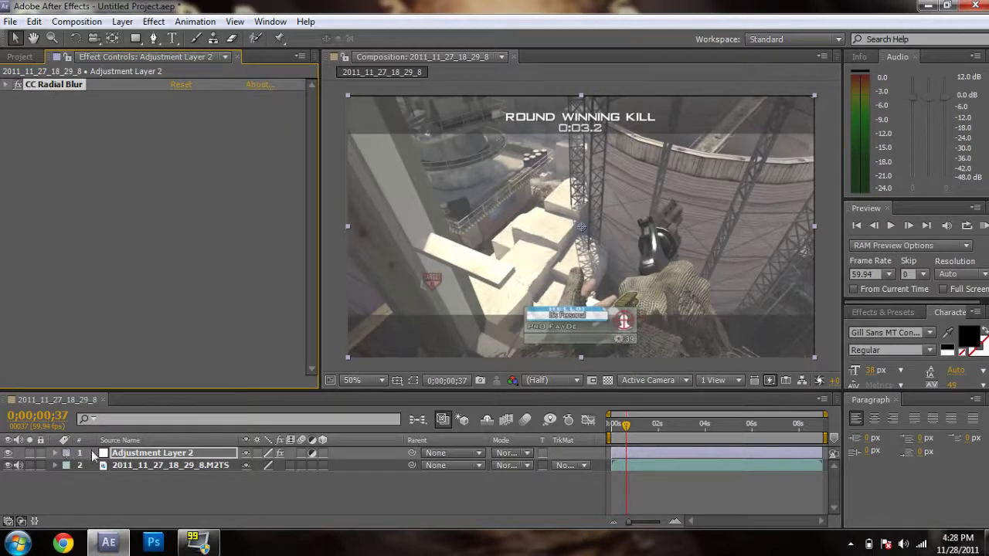
pyautogui.click(136, 455)
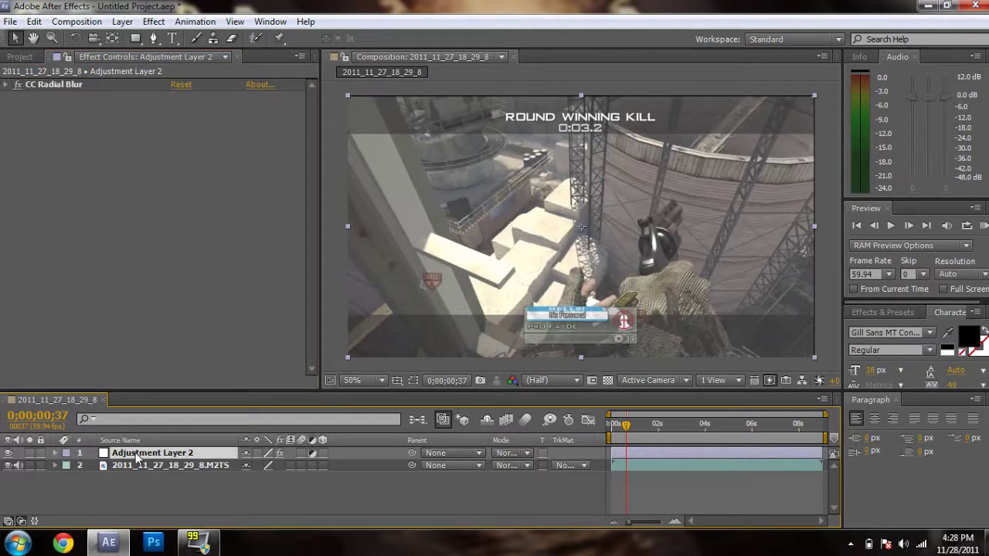
pyautogui.click(55, 453)
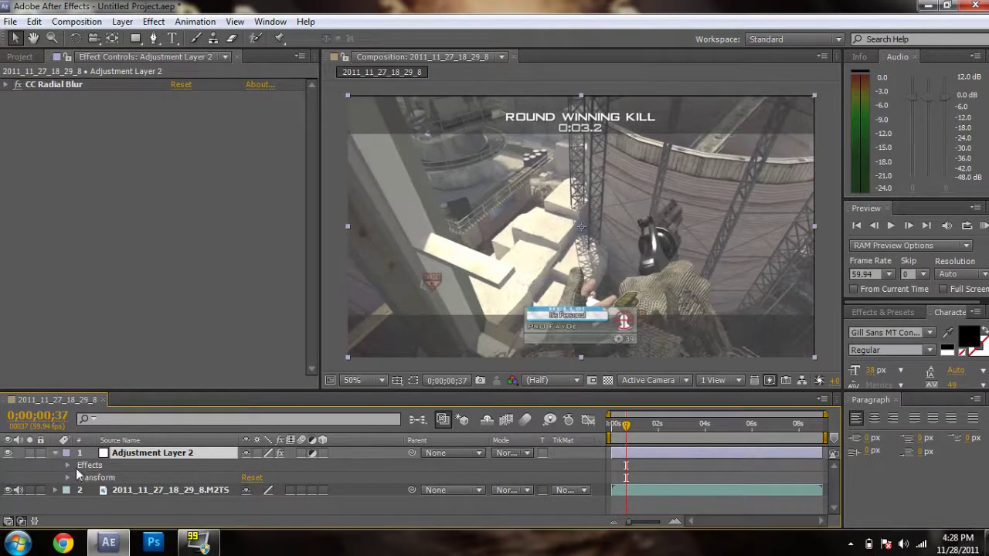
pyautogui.click(68, 465)
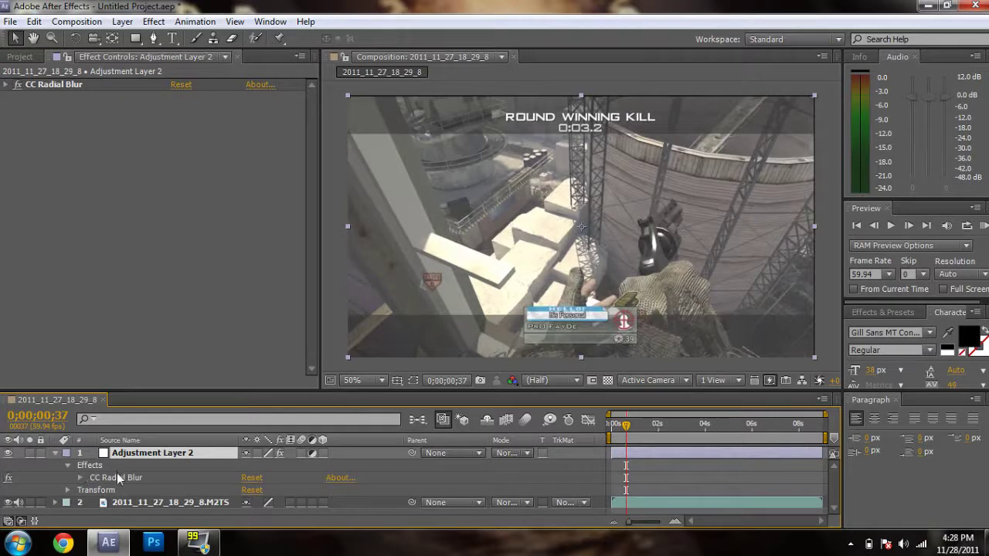
pyautogui.click(80, 477)
pyautogui.scroll(-1, 80, 478)
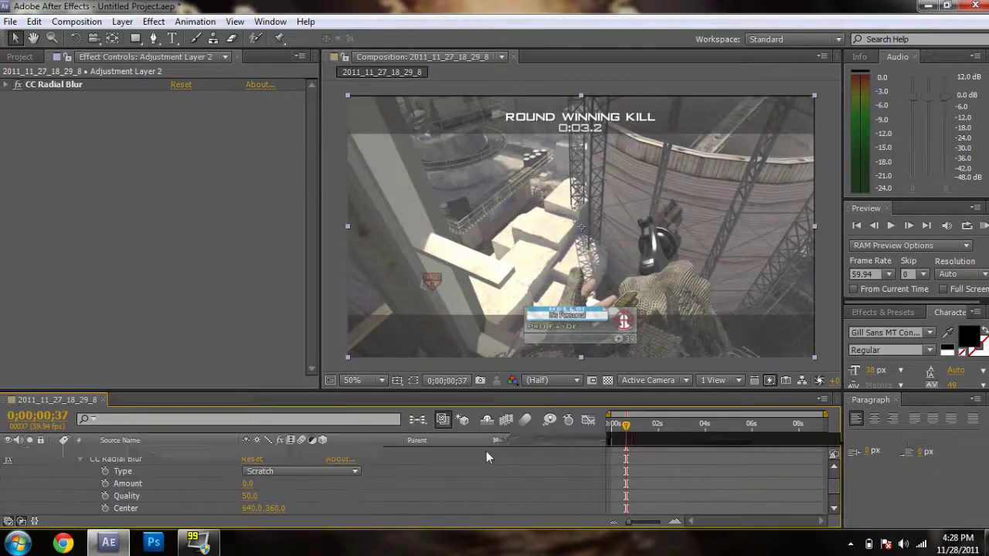
pyautogui.scroll(-1, 835, 498)
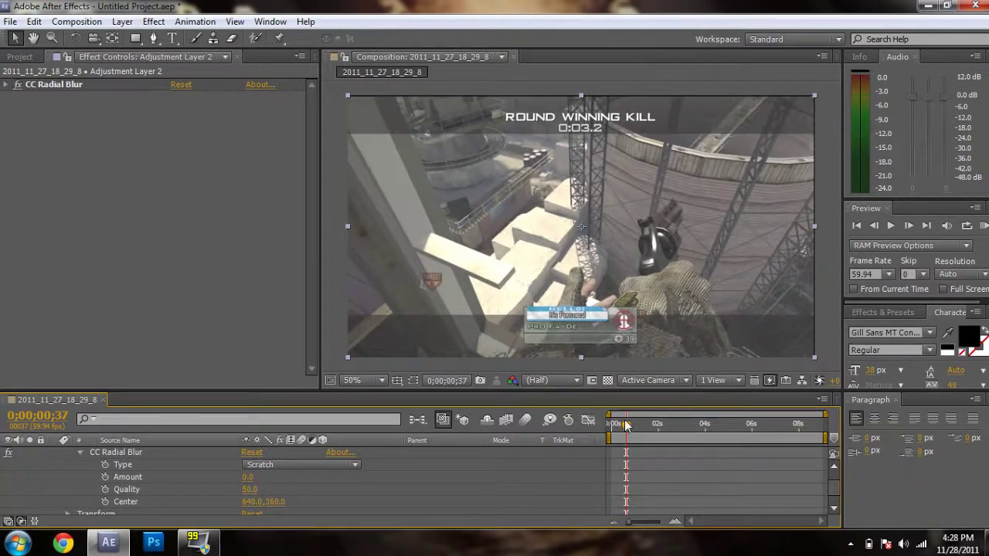
pyautogui.moveTo(626, 424); pyautogui.dragTo(607, 437)
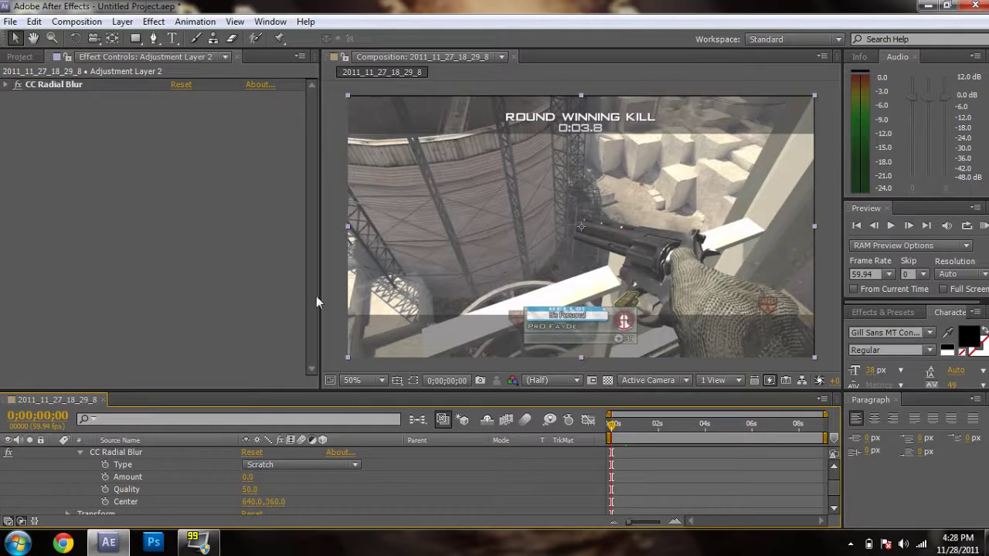
# Keyframe the CC Radial Blur Amount at 0.0 at 0;00;00;00 and 0;00;04;33
pyautogui.click(106, 477)
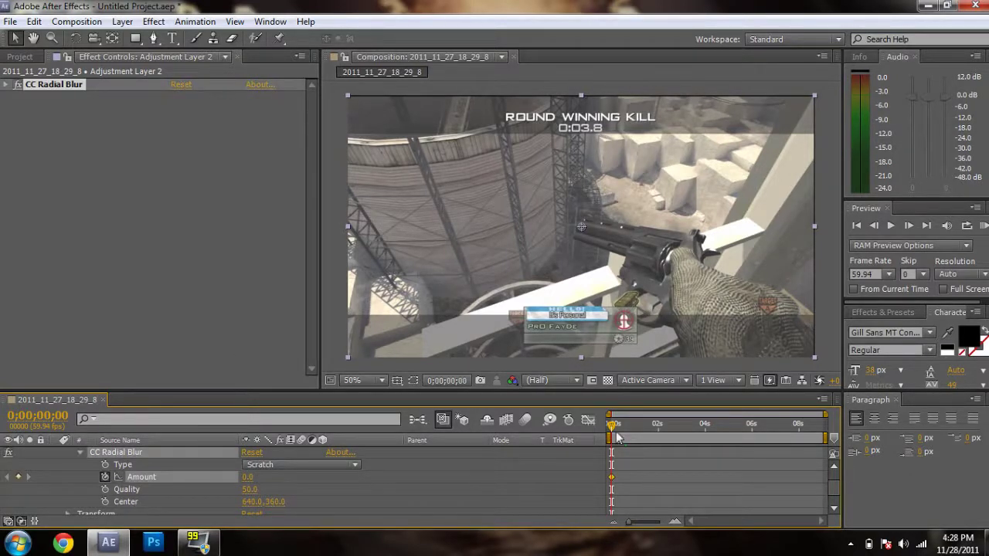
pyautogui.moveTo(614, 433); pyautogui.dragTo(722, 430)
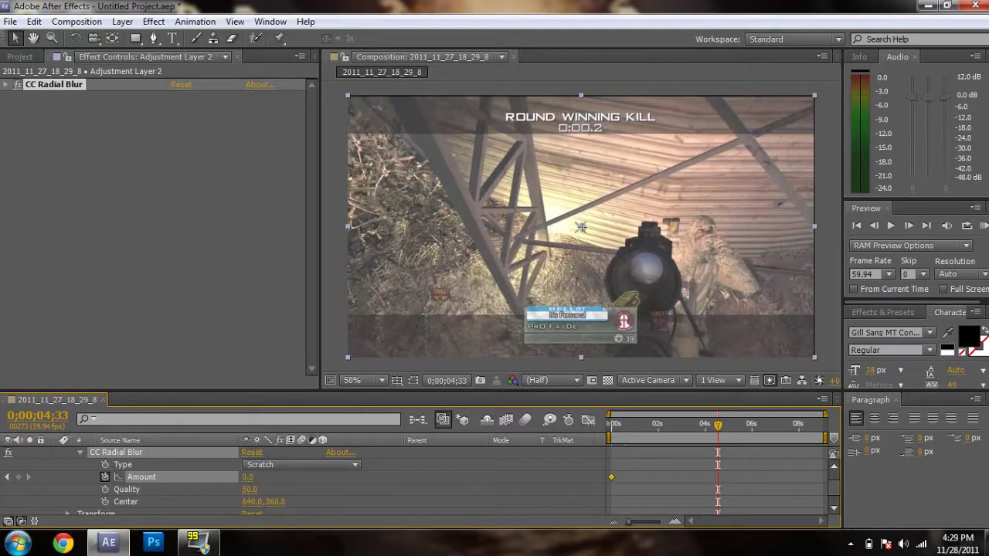
pyautogui.click(19, 478)
# Step forward one frame to 0;00;04;34 and key the Amount at 7
pyautogui.click(910, 225)
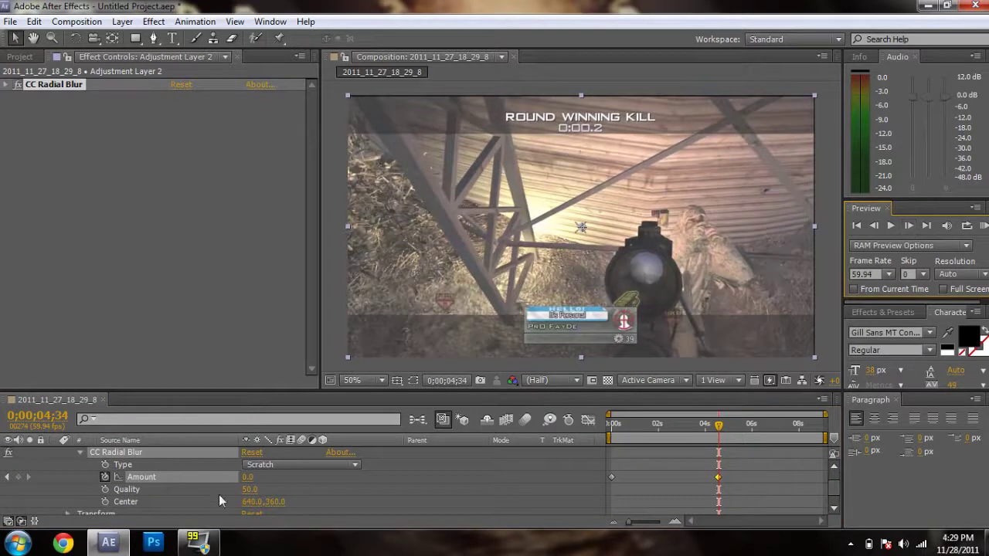
pyautogui.click(248, 477)
pyautogui.write('7')
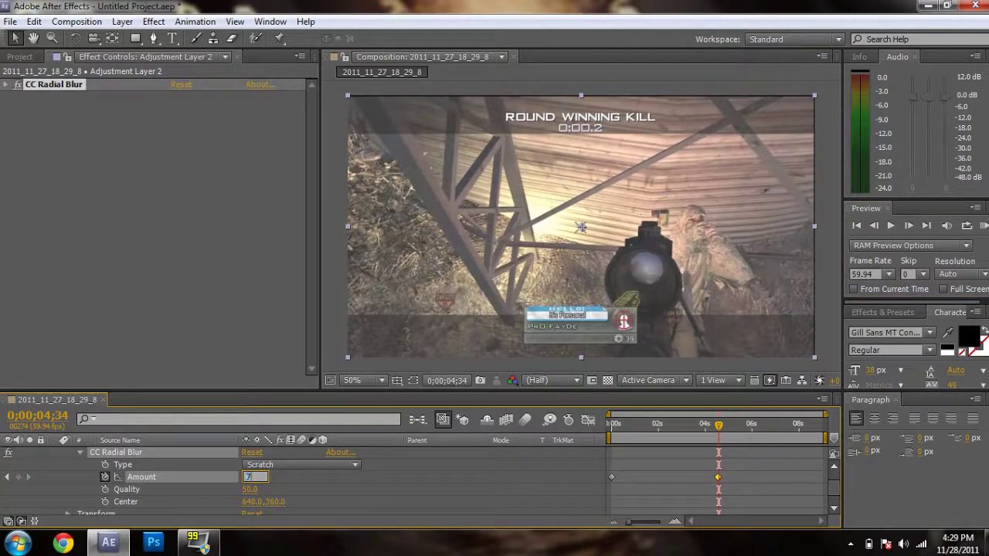
pyautogui.press('Return')
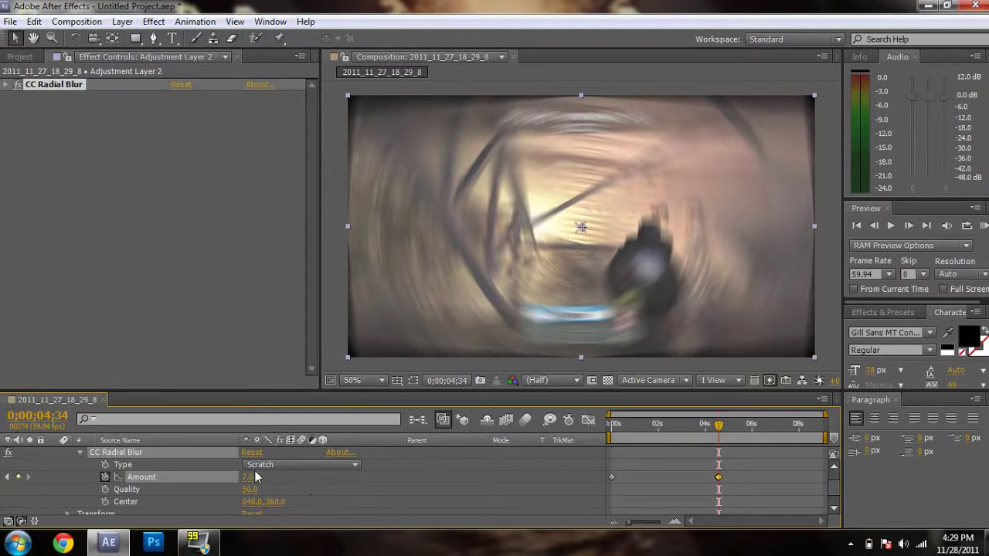
# Try other Amount values such as 6, settle back on 7.0, then scrub to an earlier frame
pyautogui.moveTo(247, 476); pyautogui.dragTo(265, 477)
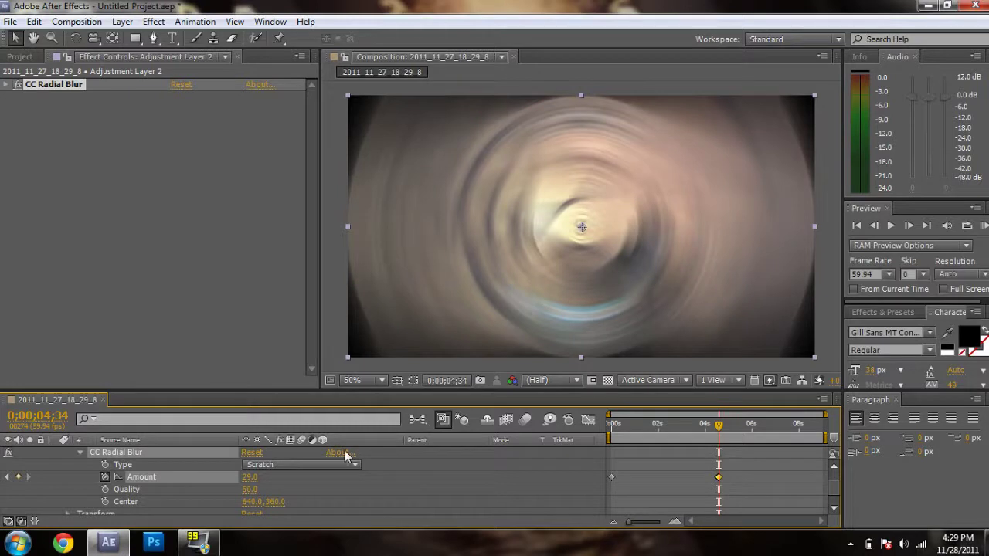
pyautogui.click(250, 477)
pyautogui.write('7')
pyautogui.press('Return')
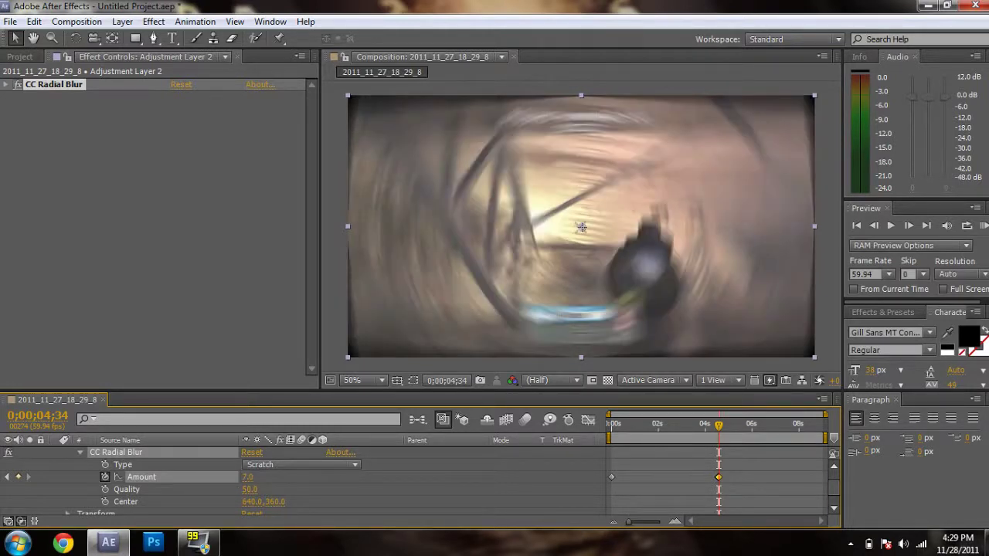
pyautogui.click(252, 477)
pyautogui.write('6')
pyautogui.press('Return')
pyautogui.click(245, 467)
pyautogui.click(247, 476)
pyautogui.write('7')
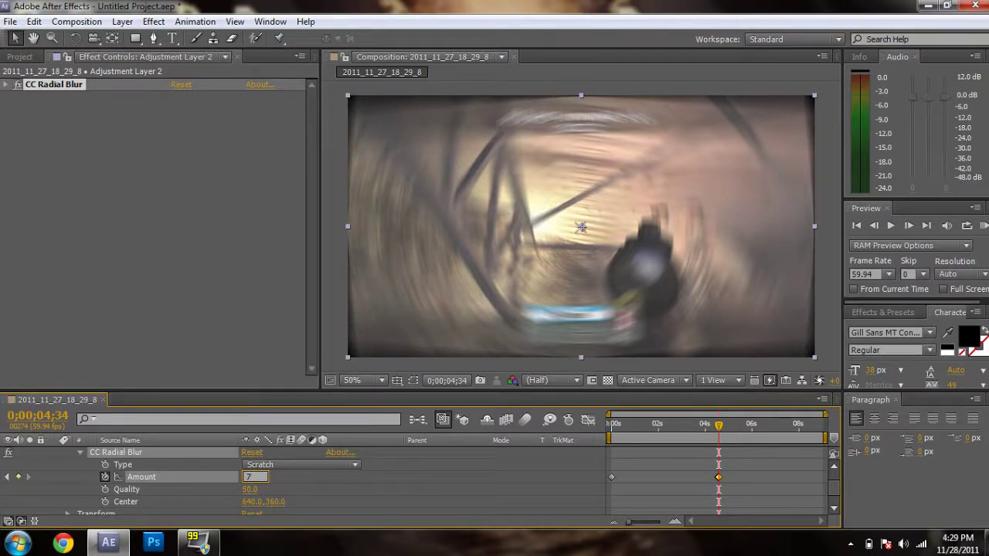
pyautogui.press('Return')
pyautogui.moveTo(722, 426); pyautogui.dragTo(680, 435)
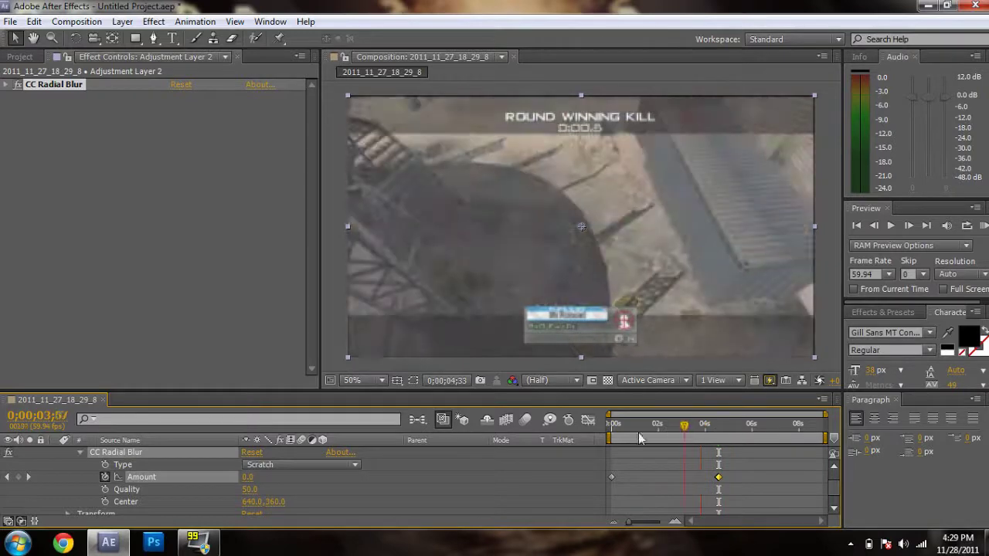
pyautogui.click(608, 437)
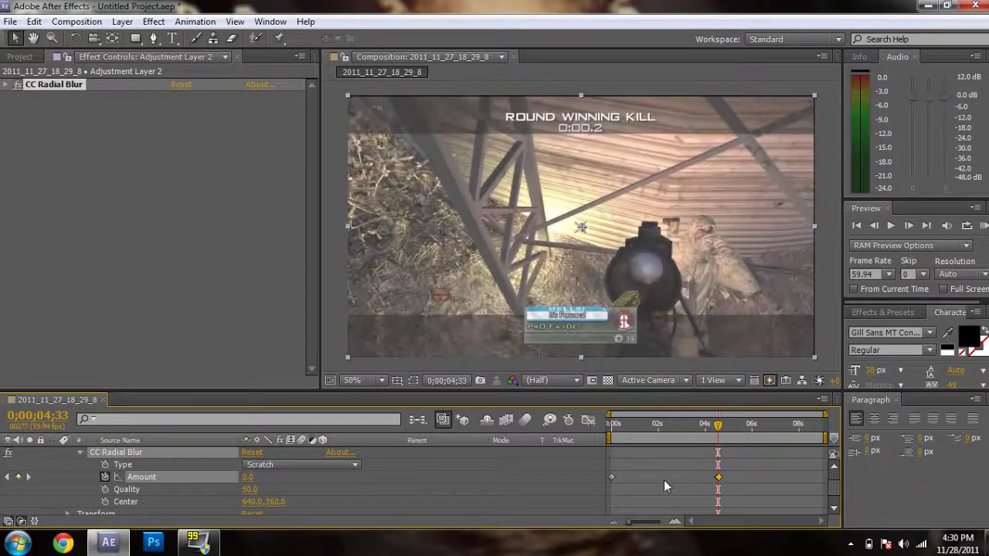
pyautogui.moveTo(627, 527); pyautogui.dragTo(656, 528)
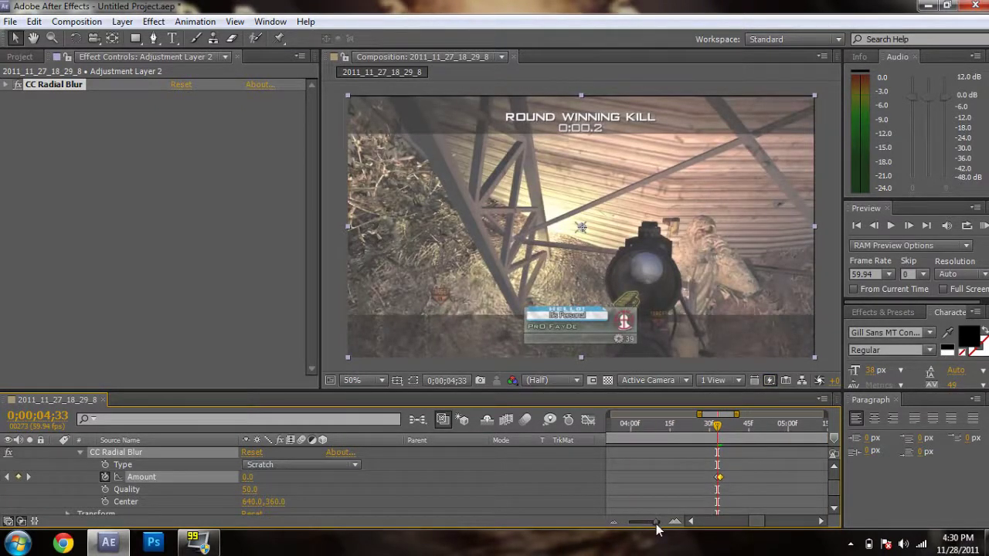
# Add a 0.0 Amount keyframe at 0;00;05;09 so the blur clears
pyautogui.moveTo(656, 529); pyautogui.dragTo(626, 529)
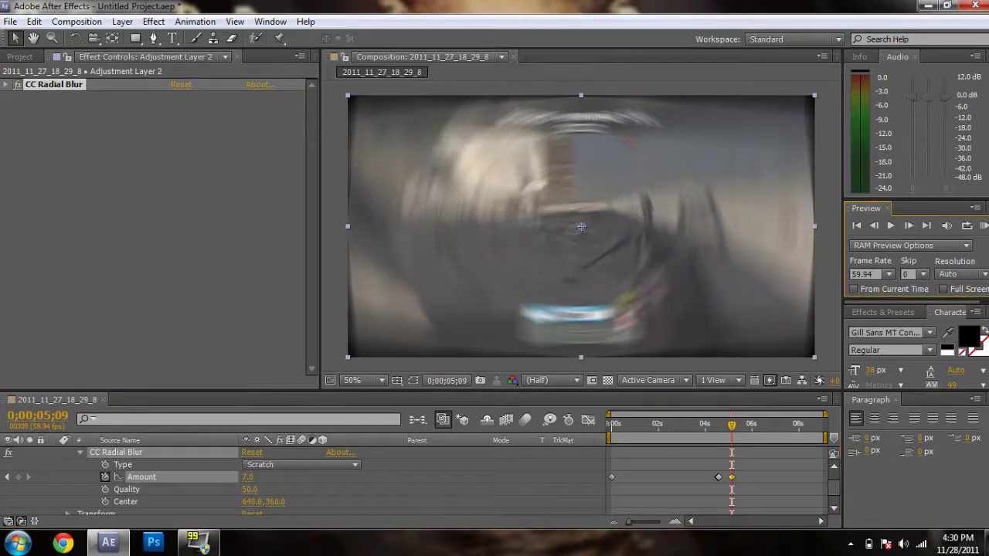
pyautogui.click(247, 476)
pyautogui.write('0')
pyautogui.press('Return')
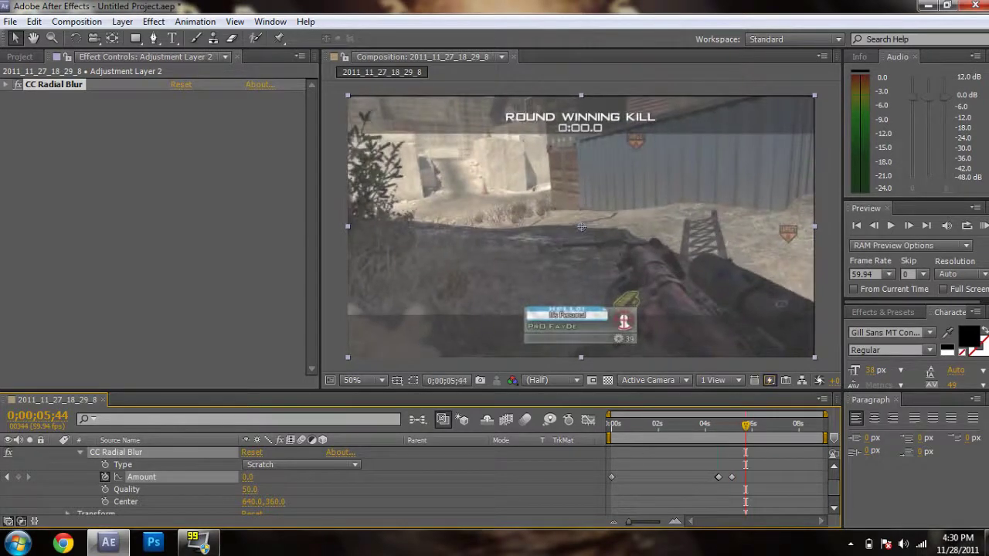
pyautogui.moveTo(609, 438); pyautogui.dragTo(709, 438)
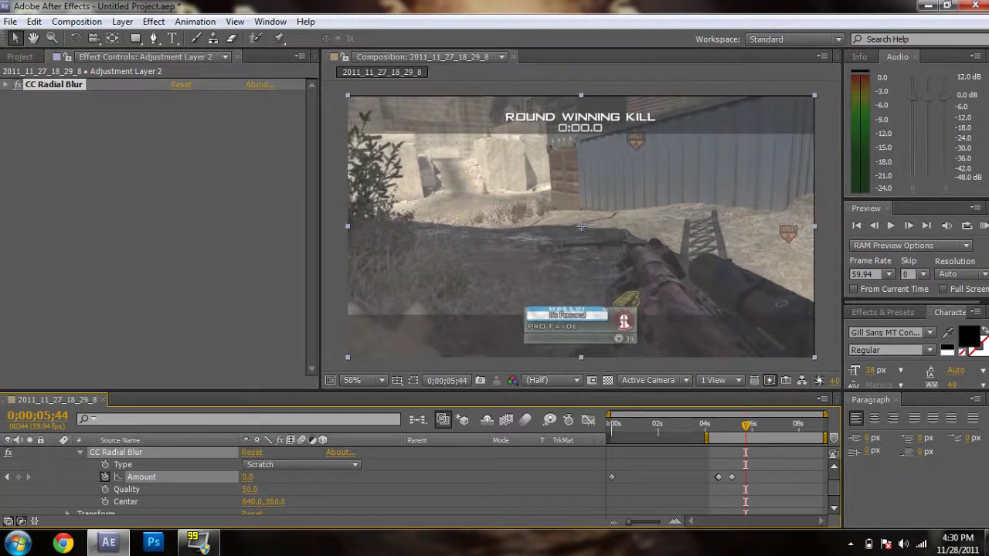
# RAM preview the work area, then stop on the blurred 0;00;04;40 frame
pyautogui.press('KP_0')
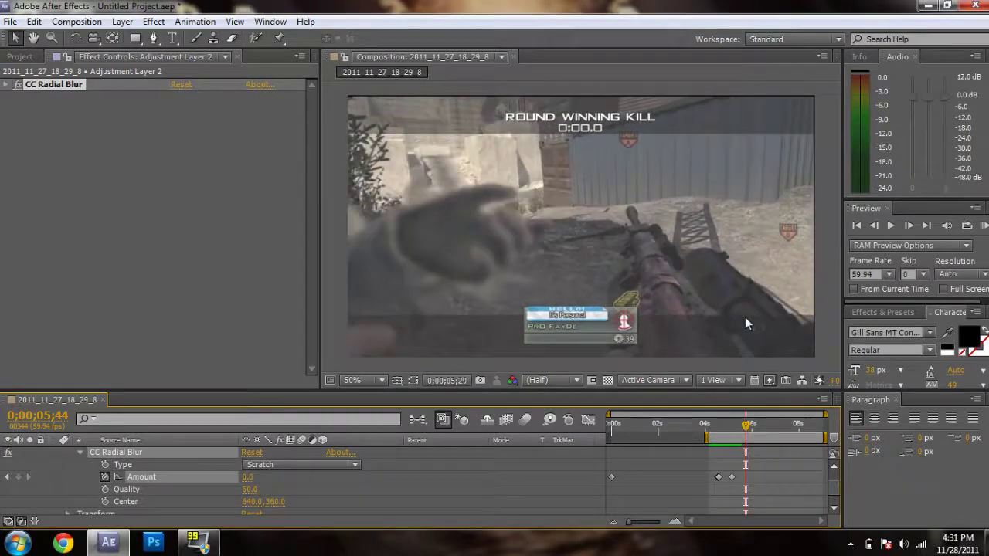
pyautogui.press('space')
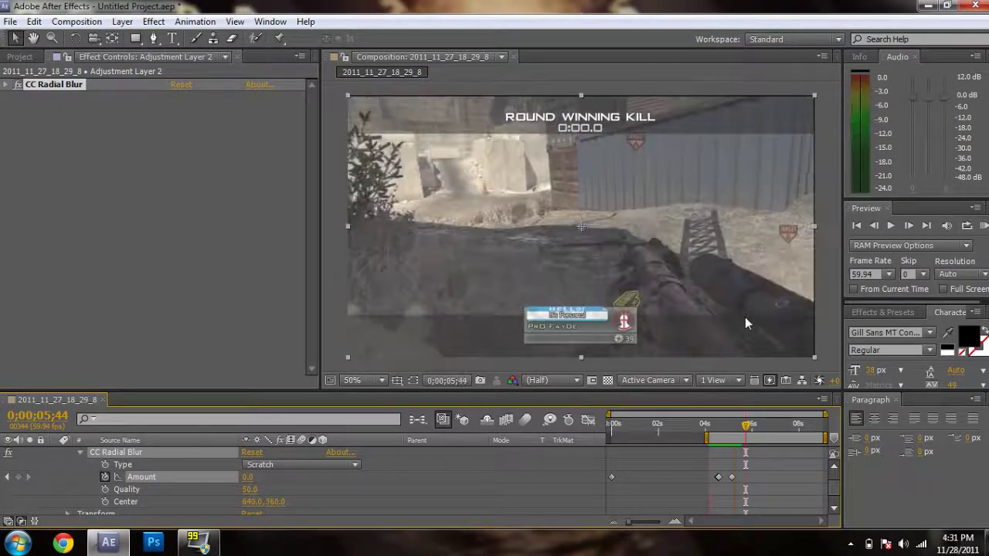
pyautogui.moveTo(747, 426); pyautogui.dragTo(720, 427)
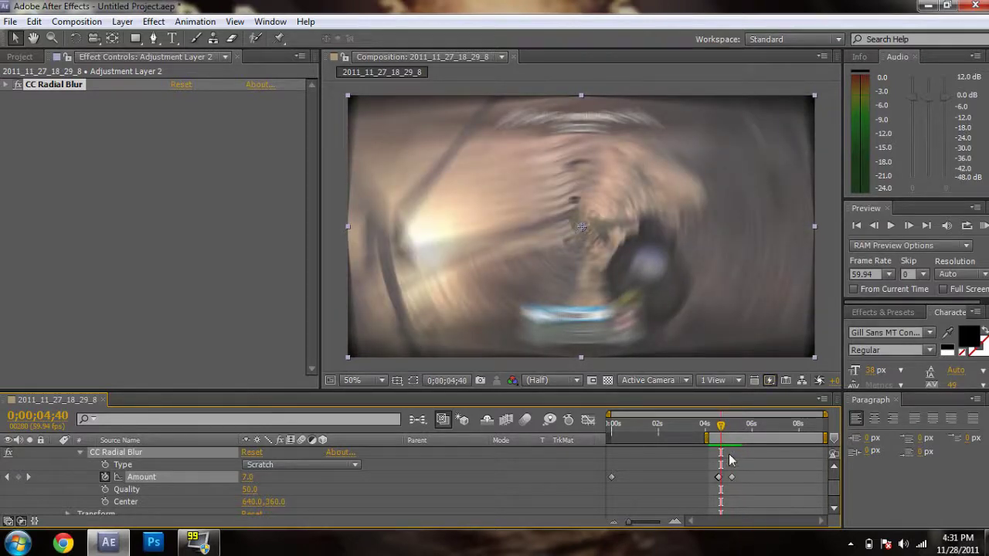
pyautogui.moveTo(629, 523); pyautogui.dragTo(671, 527)
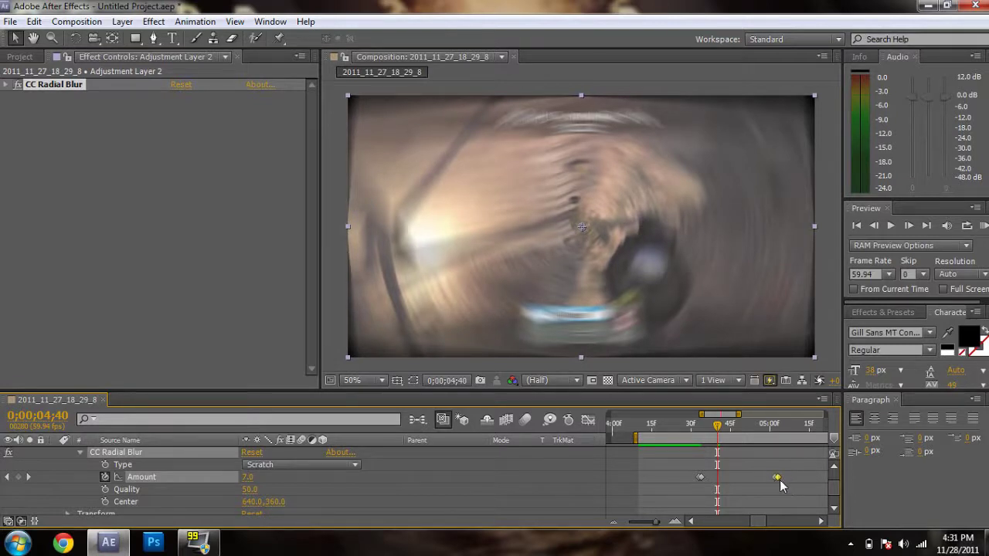
# RAM preview the shortened blur burst, then return to 0;00;00;00
pyautogui.moveTo(656, 525); pyautogui.dragTo(630, 525)
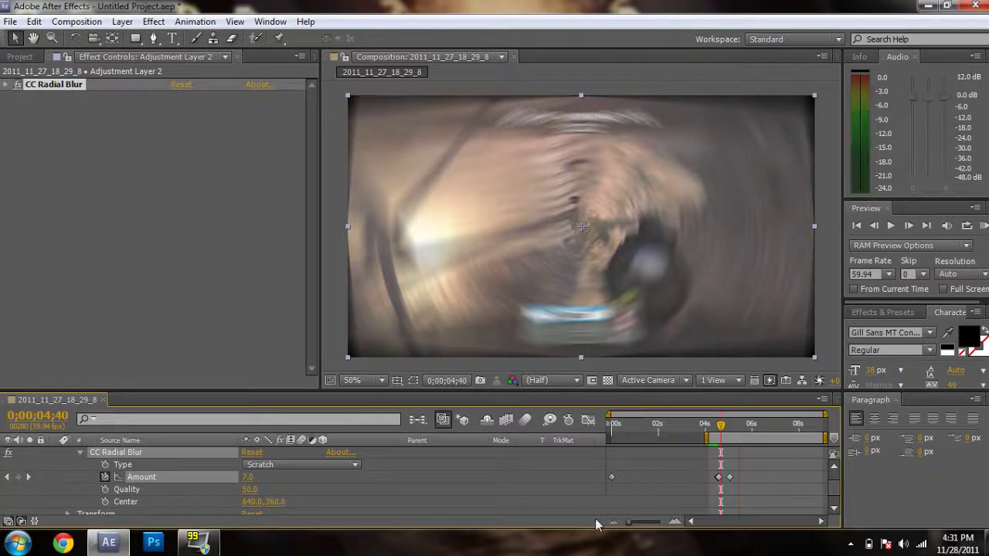
pyautogui.press('KP_0')
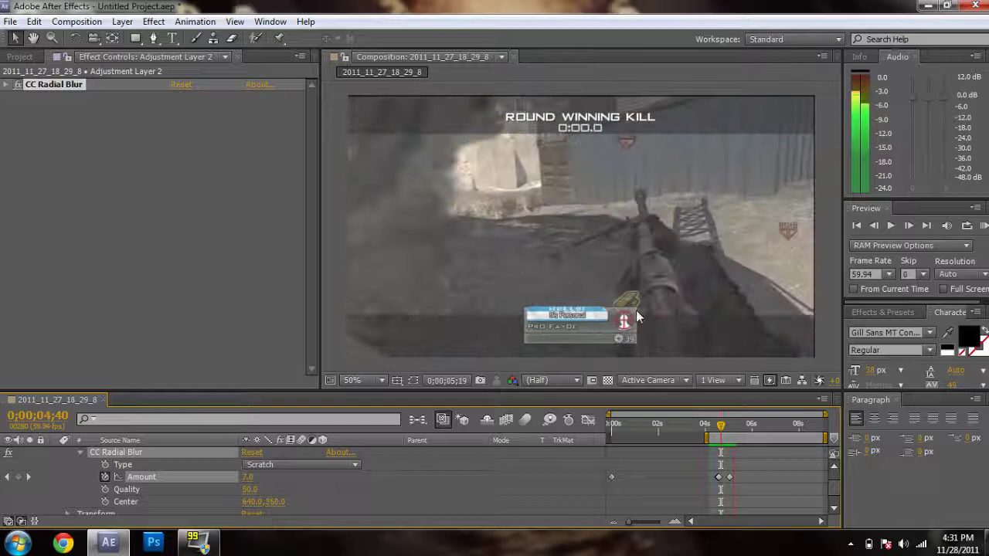
pyautogui.press('space')
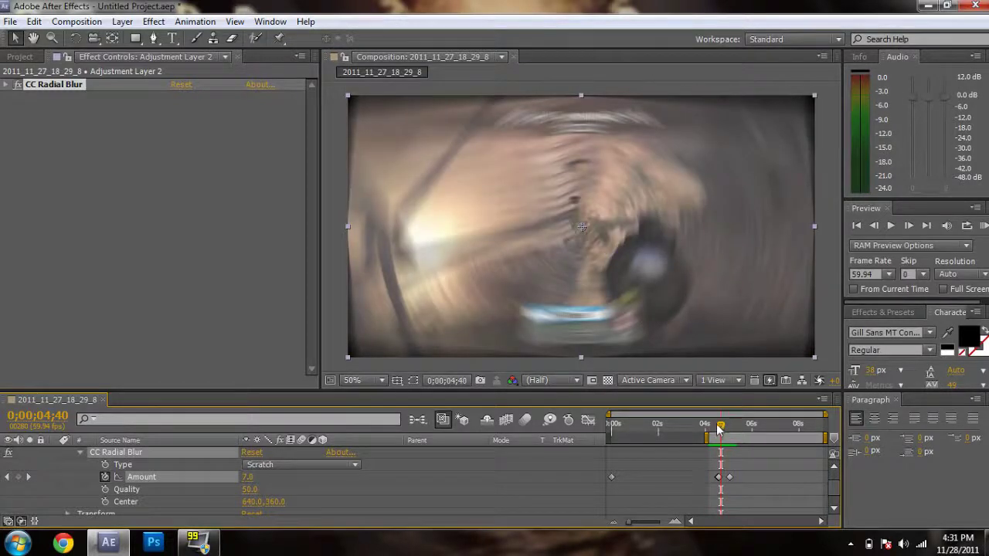
pyautogui.moveTo(719, 430); pyautogui.dragTo(607, 423)
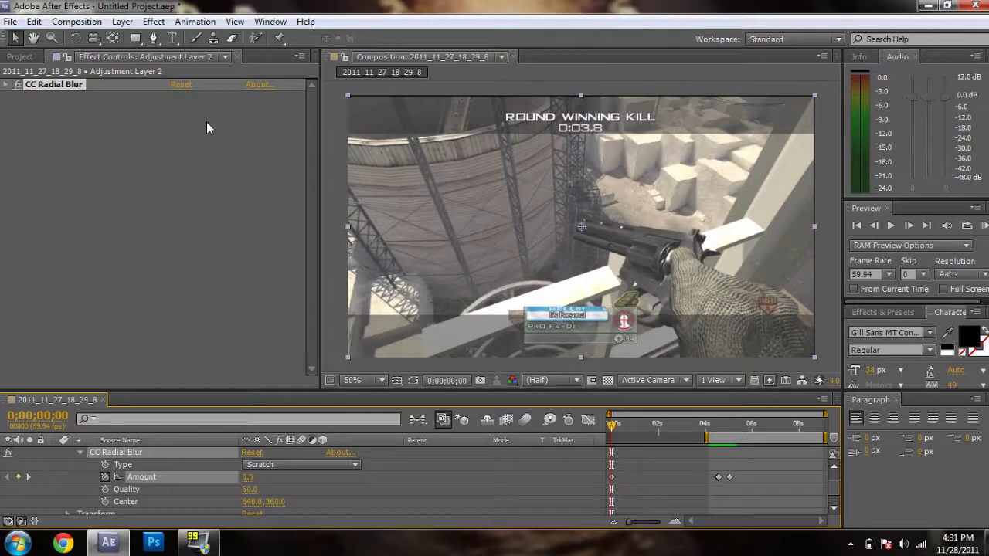